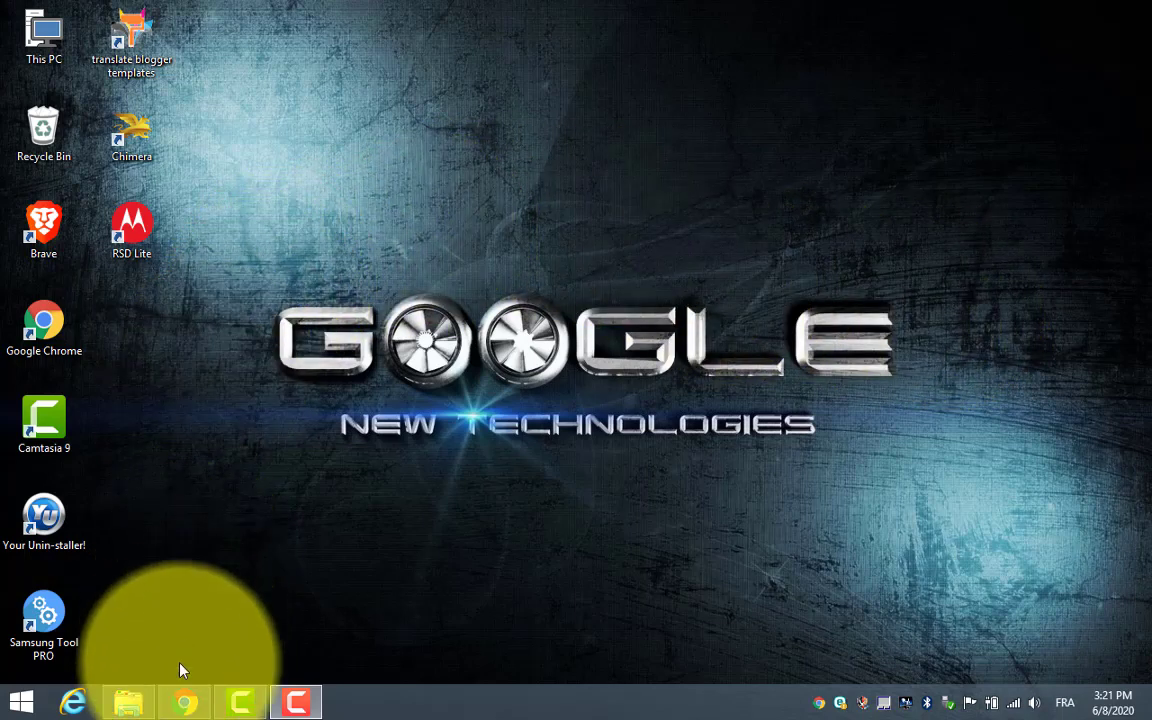
- Restore the Chrome window from the taskbar, which reopens on the Messenger chats page
left_click(185, 703)
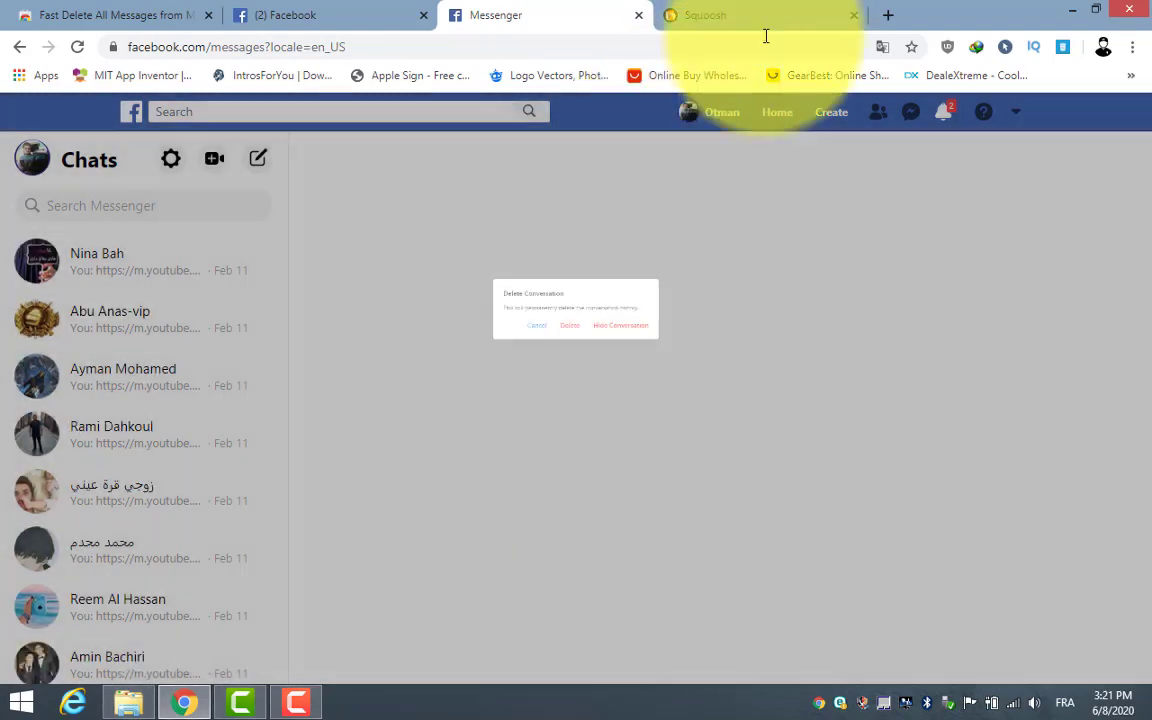
- Switch to the squoosh.app tab and scroll its image-selection start page
left_click(780, 16)
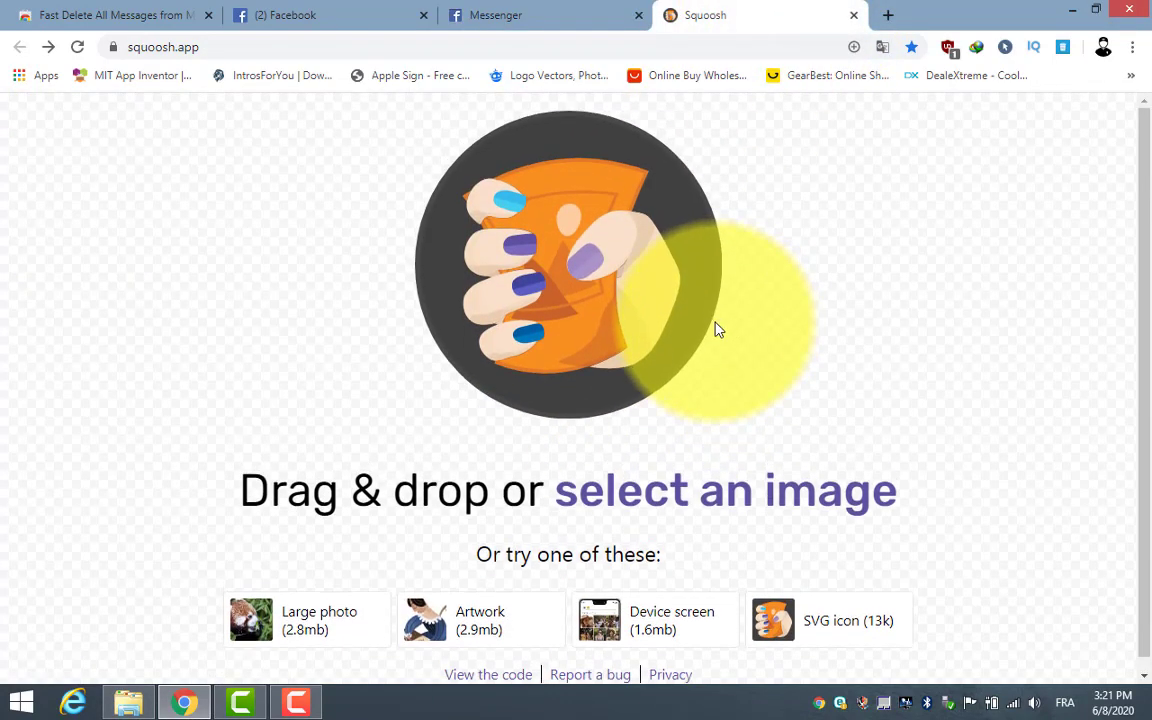
scroll(830, 420, "down", 1)
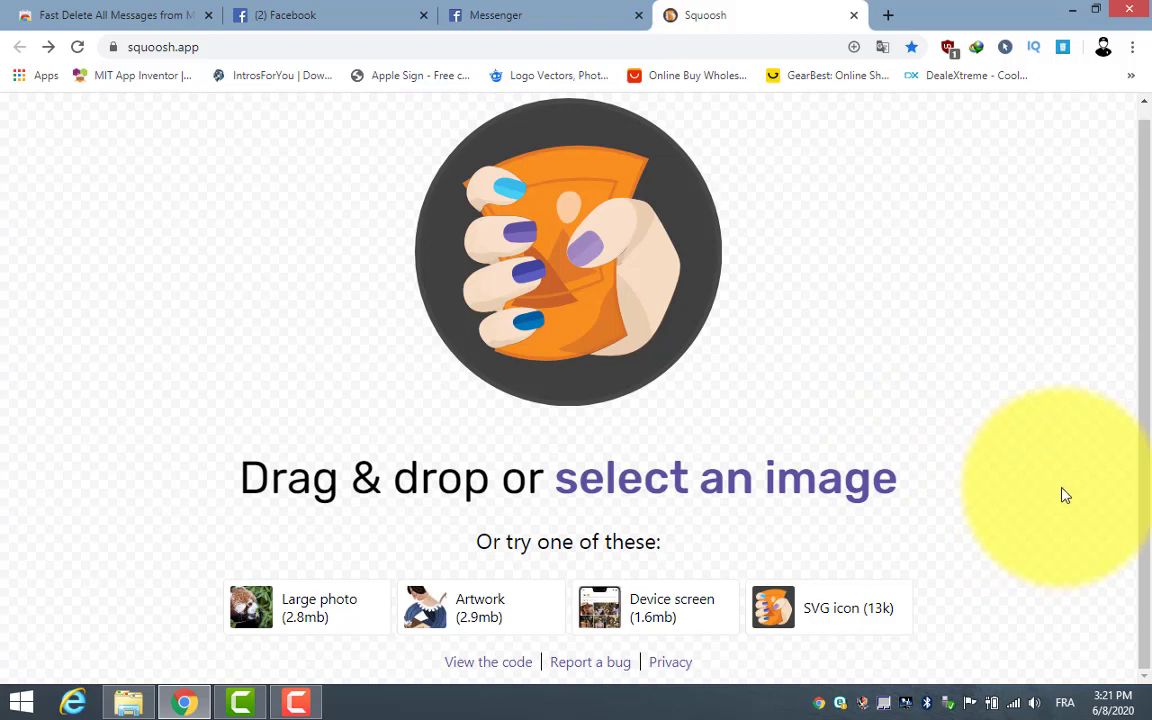
- Open the Downloads folder in File Explorer and refresh its contents
left_click(128, 703)
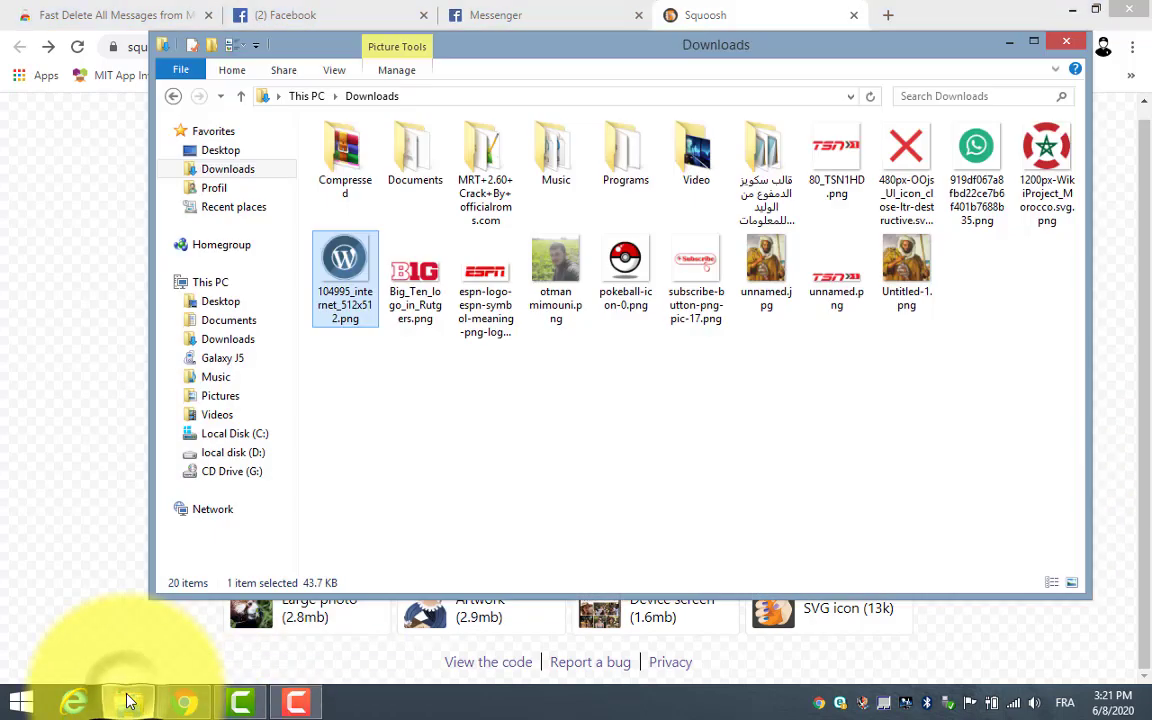
right_click(642, 391)
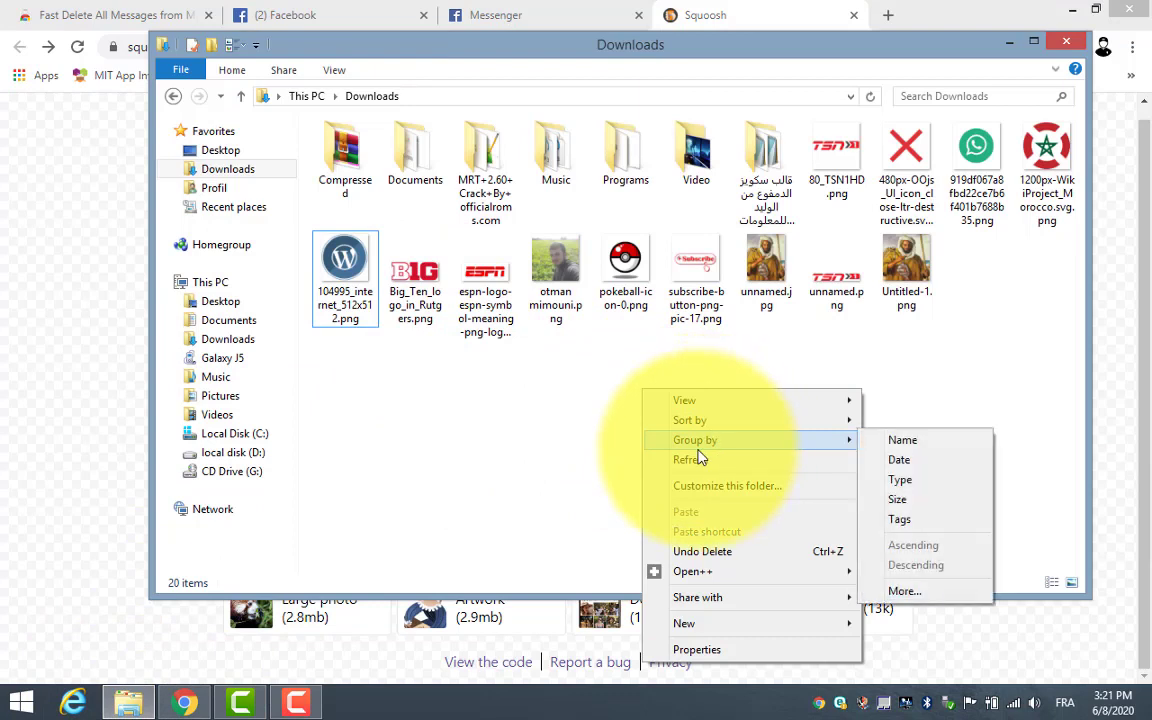
left_click(690, 460)
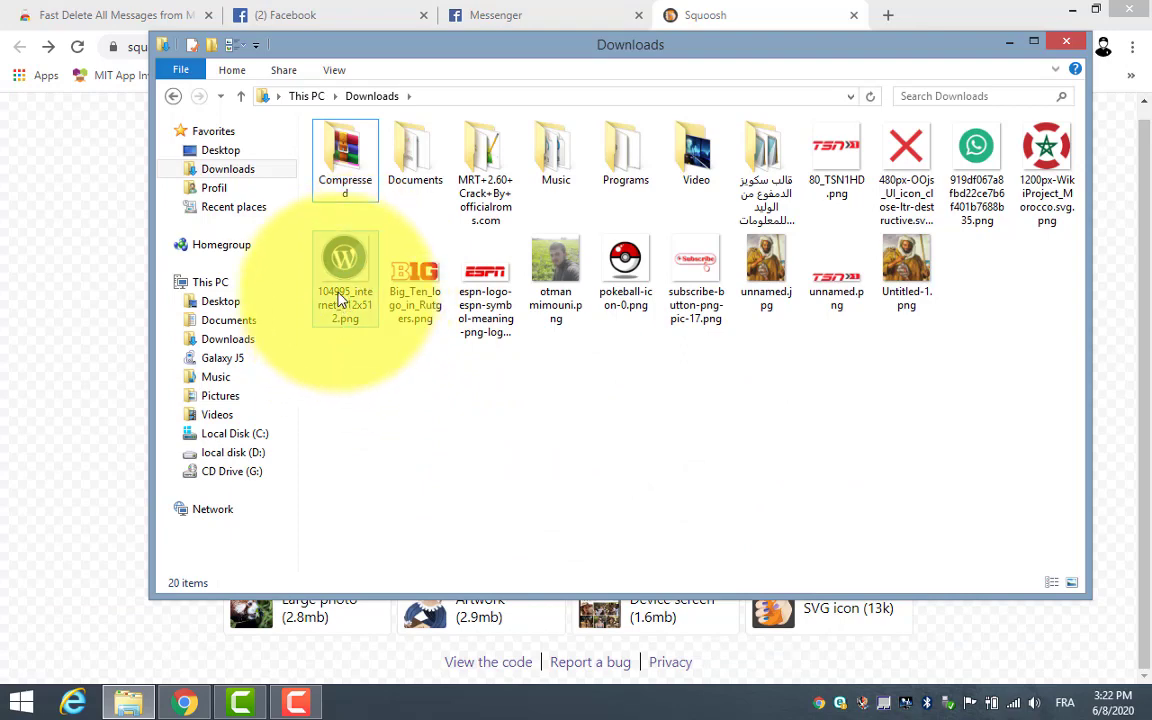
- Check the WordPress logo PNG's Properties to confirm its 43.7 KB size
left_click(346, 292)
right_click(346, 292)
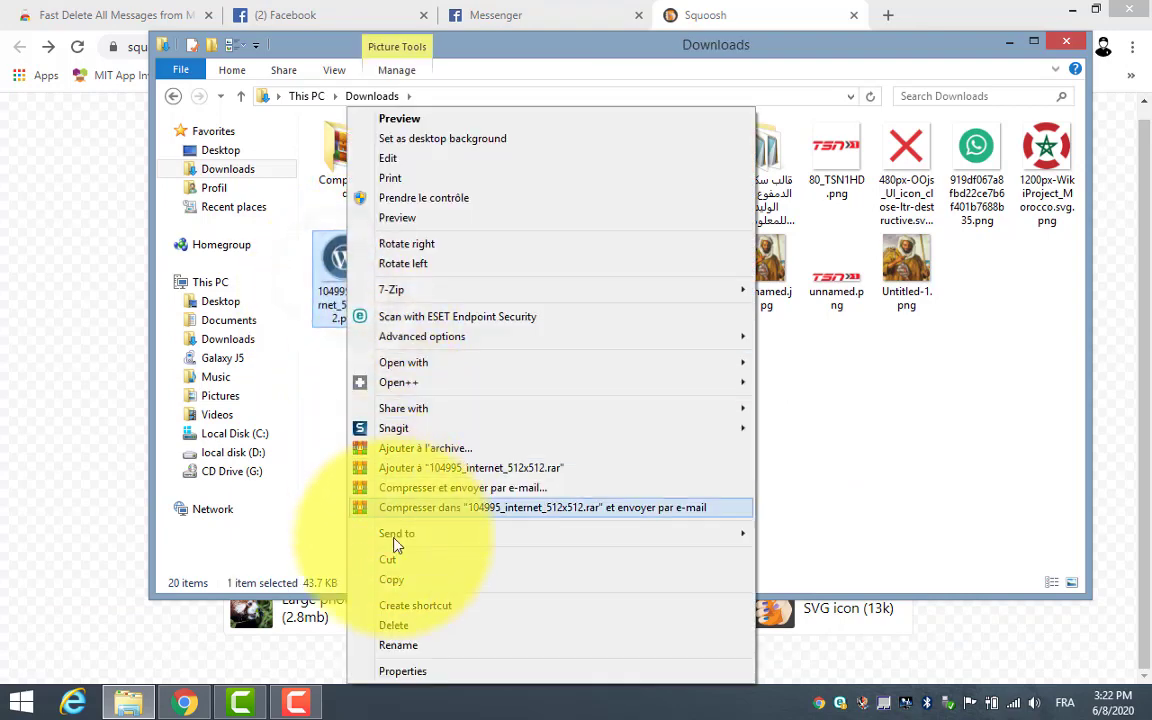
left_click(409, 672)
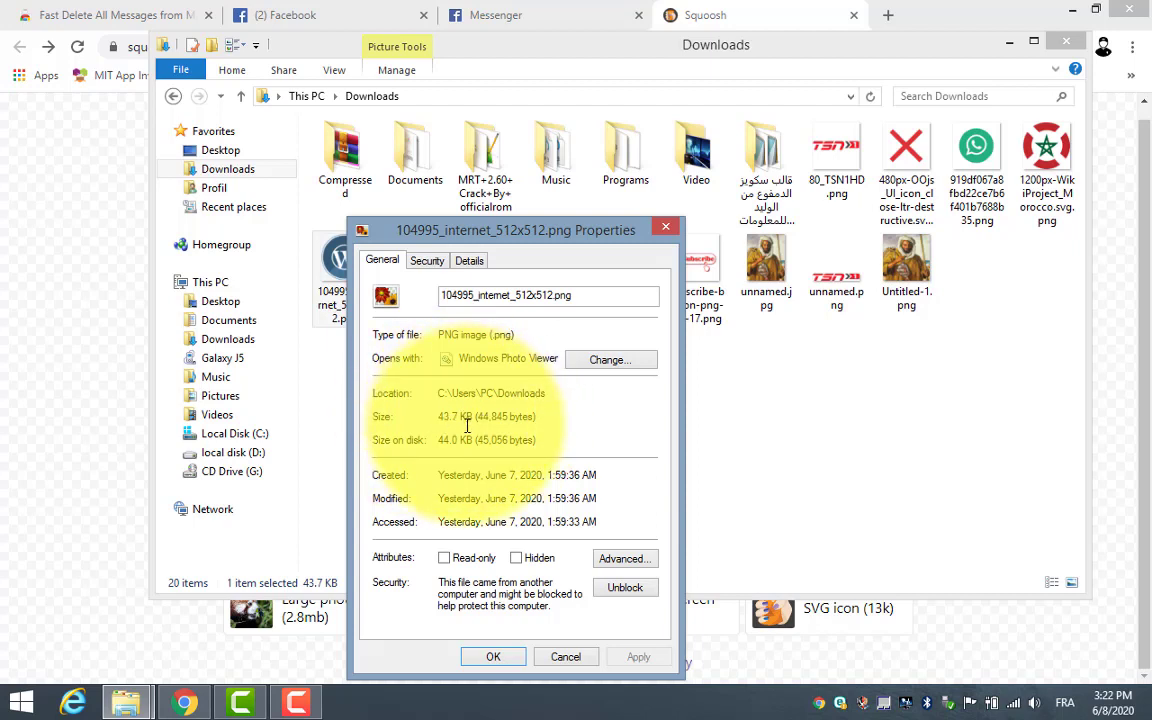
left_click(666, 228)
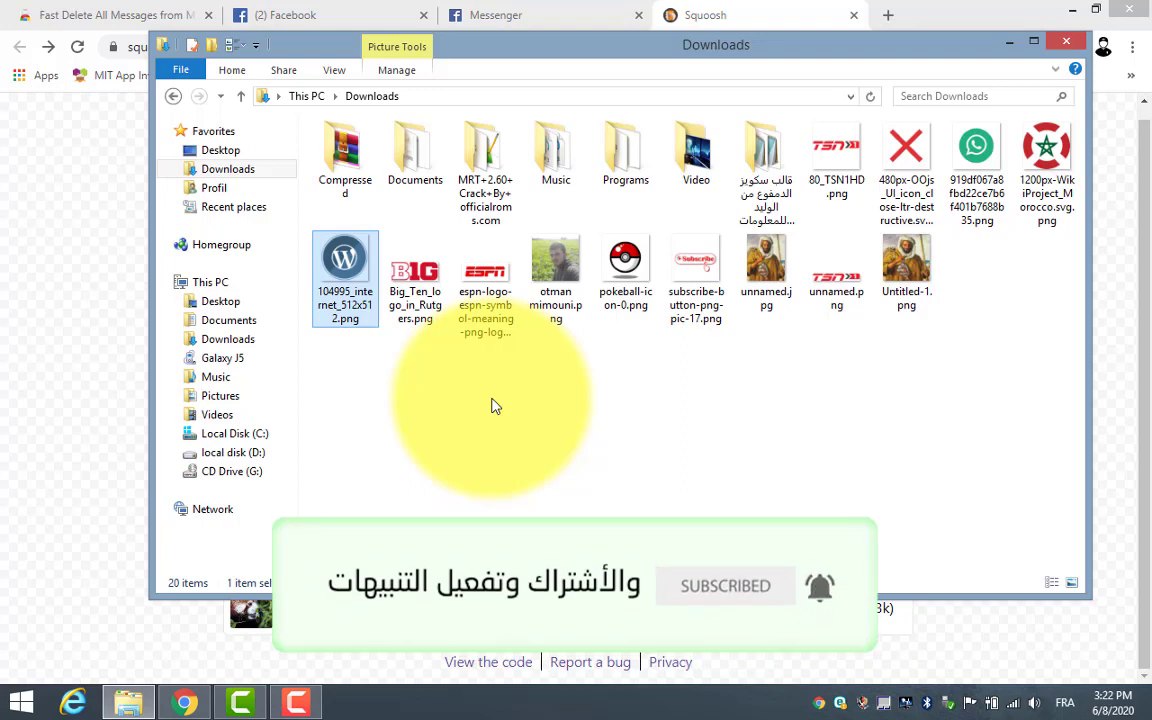
- Back in Squoosh, choose 104995_internet_512x512.png from Downloads in the file picker
left_click(743, 8)
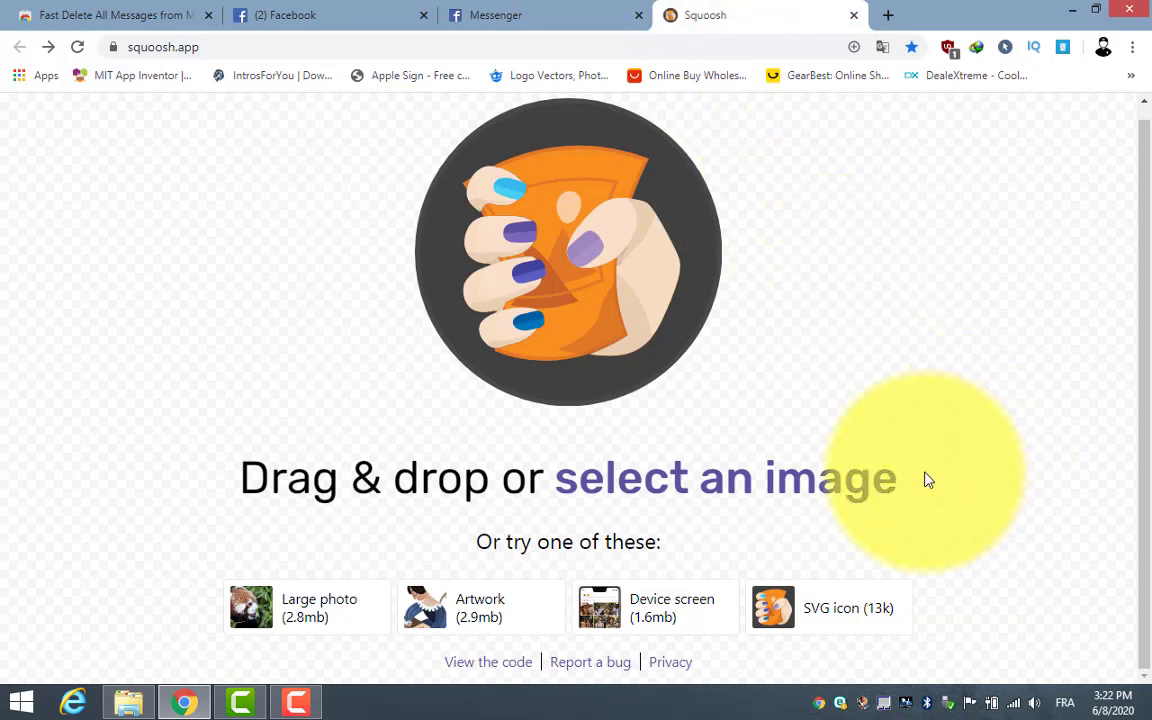
left_click(779, 490)
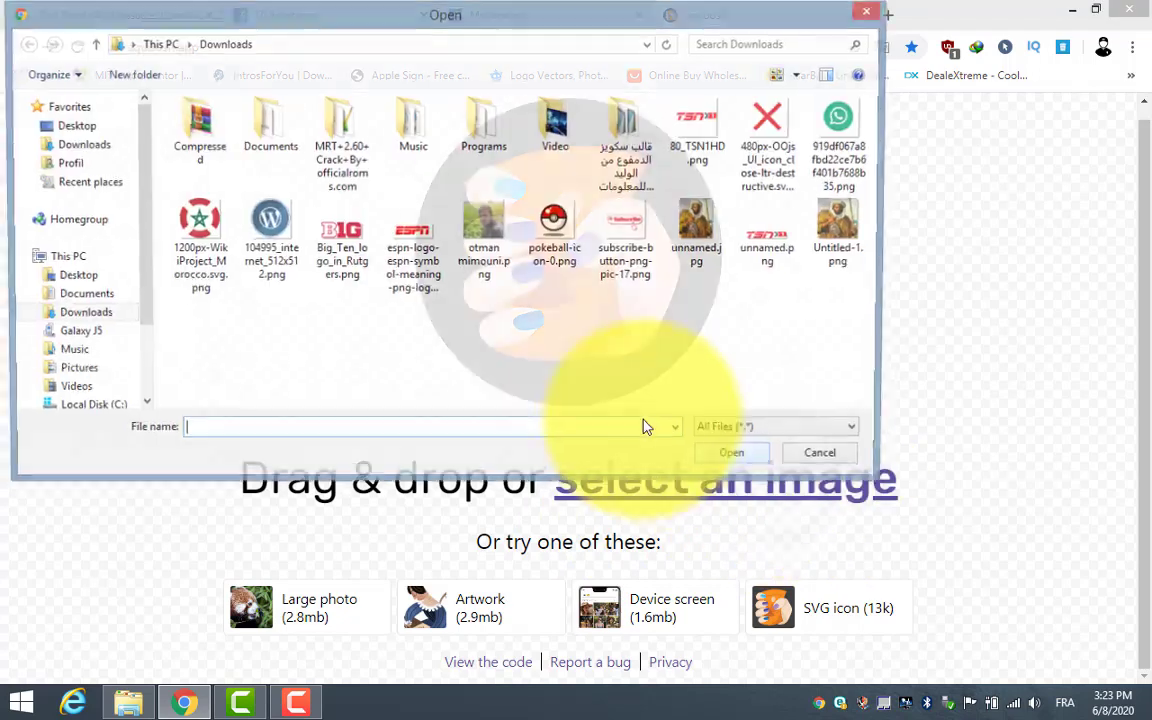
left_click(270, 228)
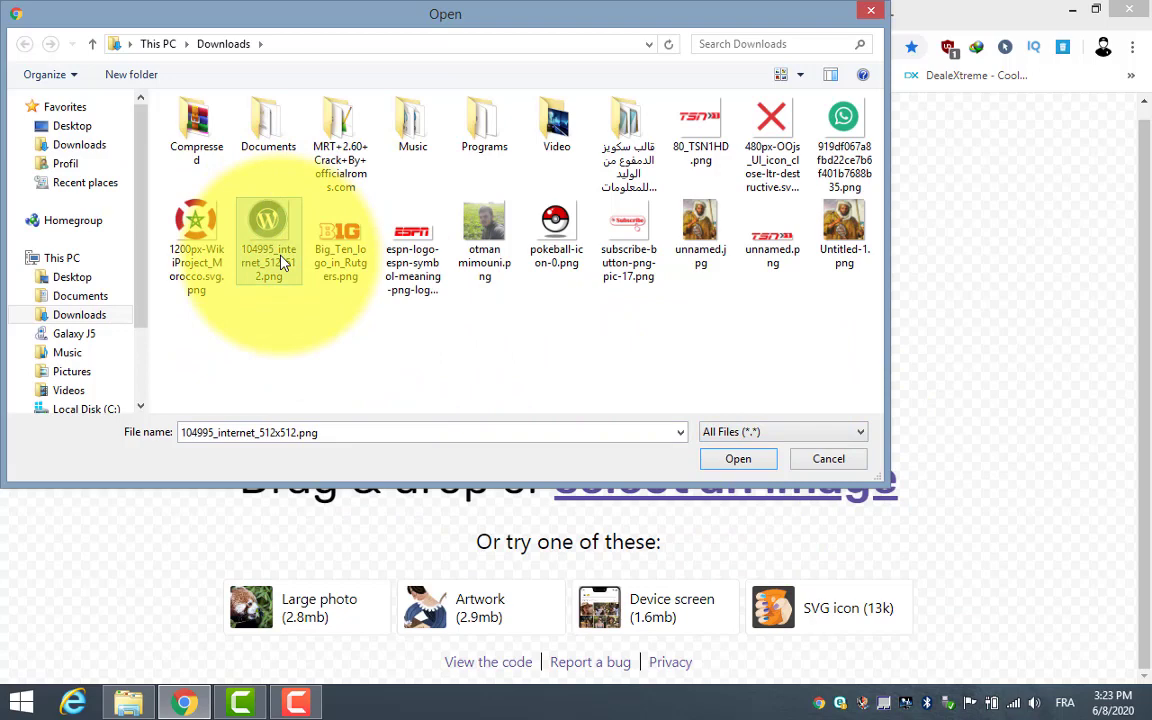
- Verify the PNG's size in its Properties, then load it into Squoosh
right_click(280, 258)
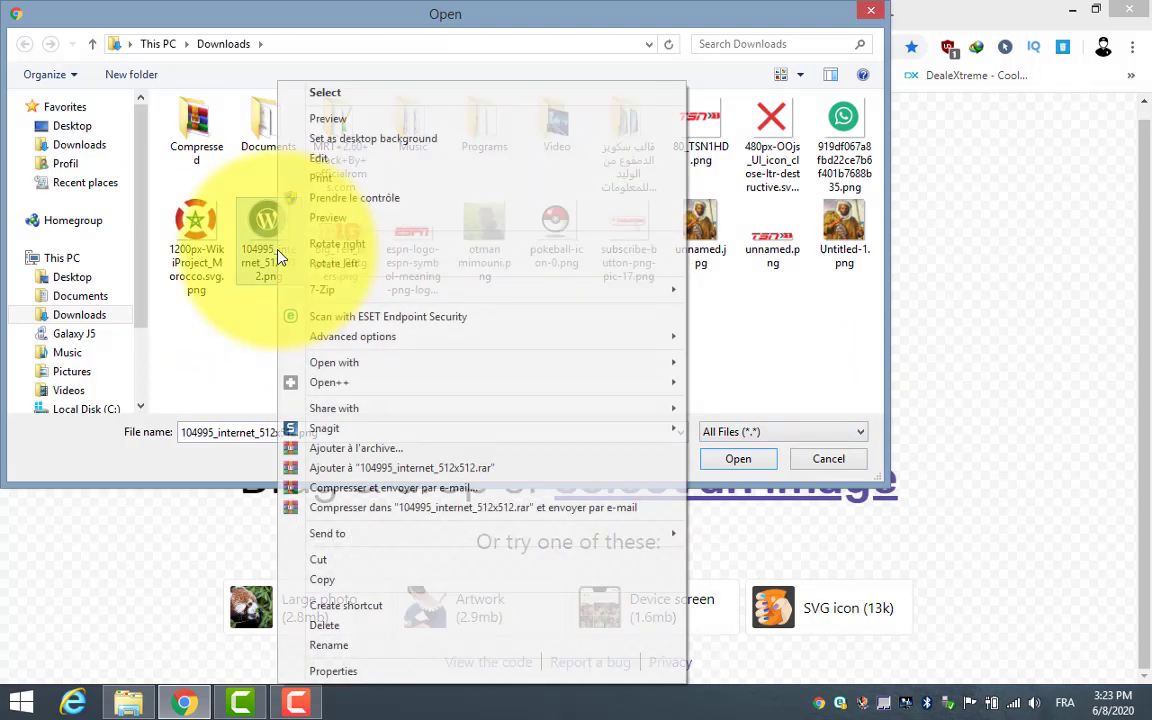
left_click(358, 672)
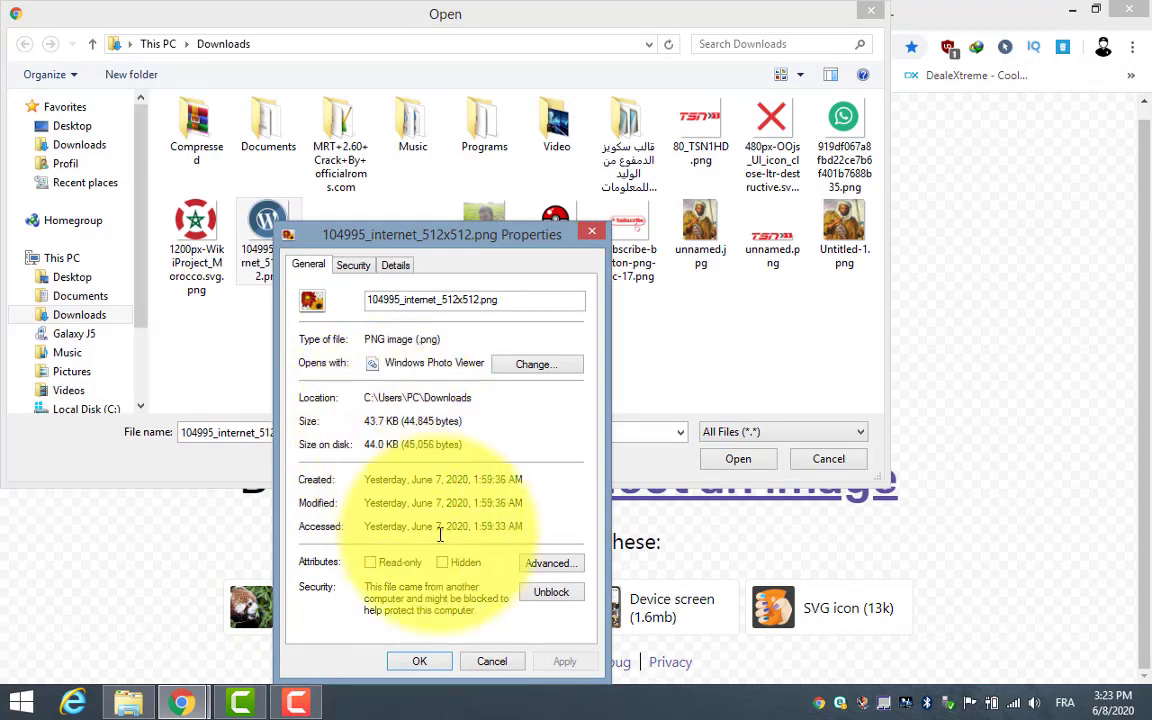
left_click(595, 229)
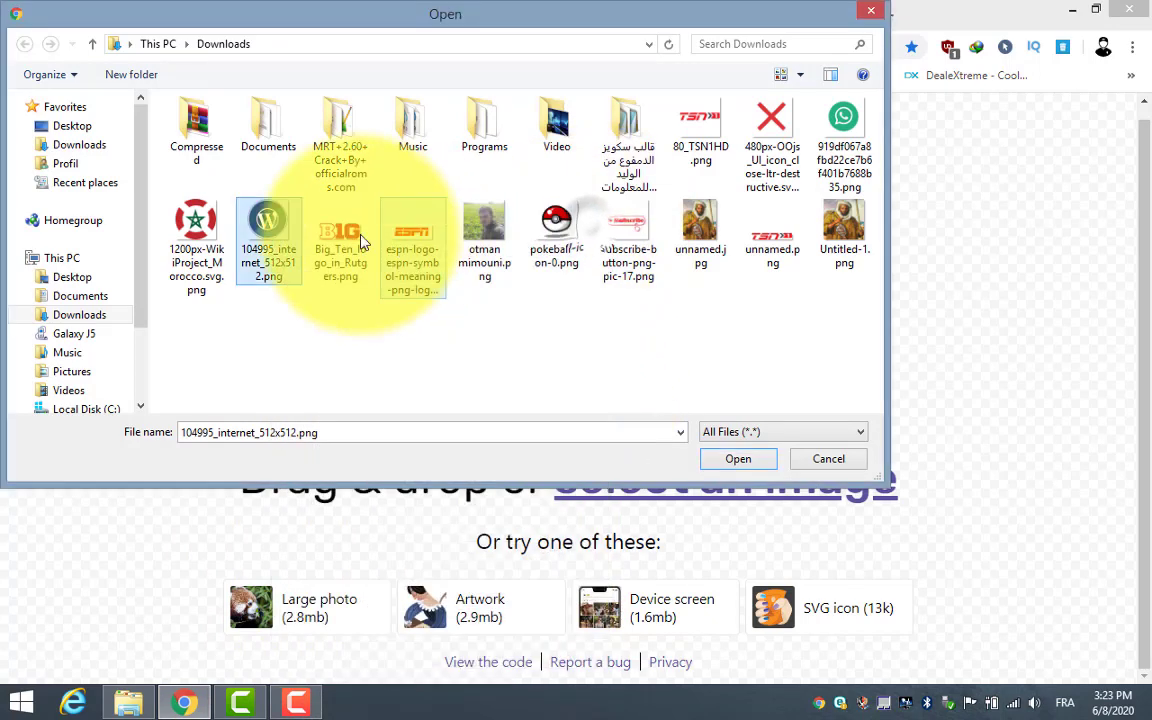
left_click(740, 459)
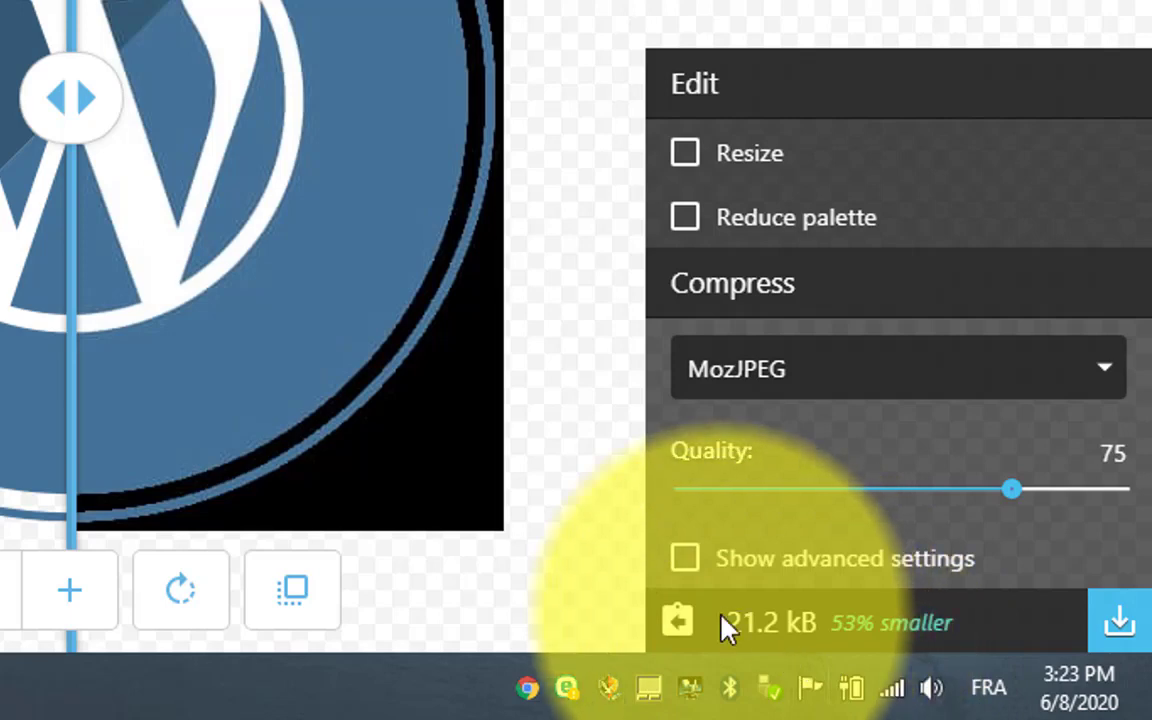
- Adjust the MozJPEG Quality slider to 76, giving a 21.7 kB output, 52% smaller
left_click_drag(728, 622, 824, 624)
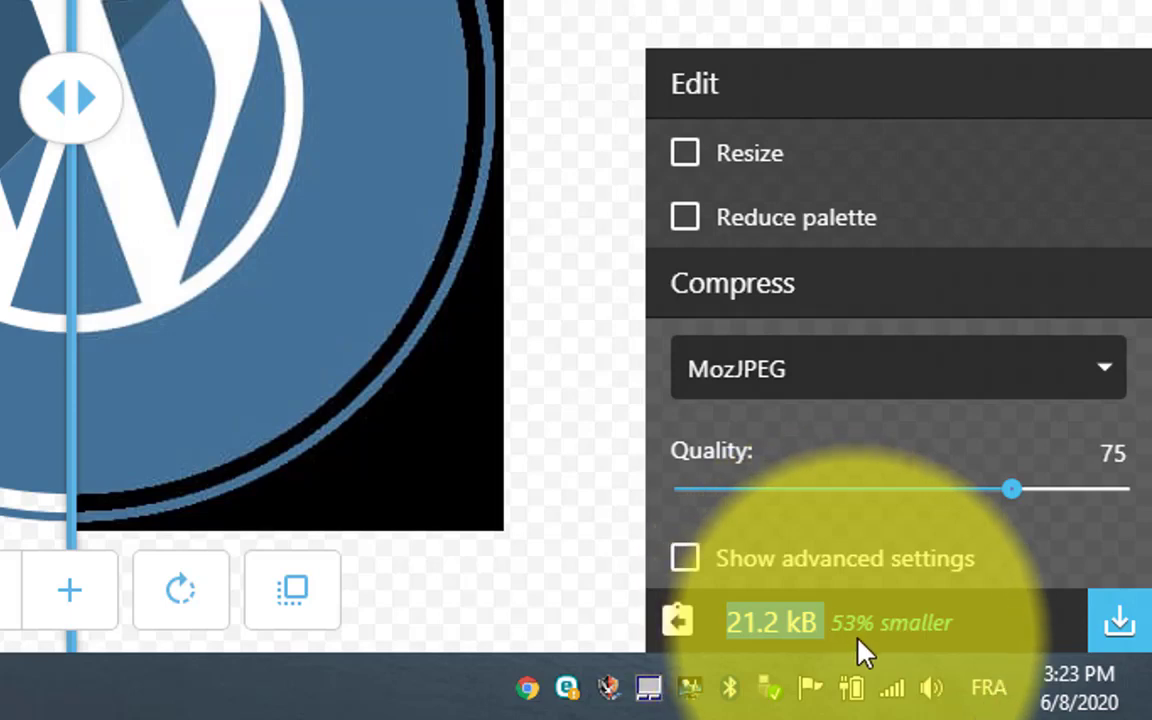
left_click(975, 635)
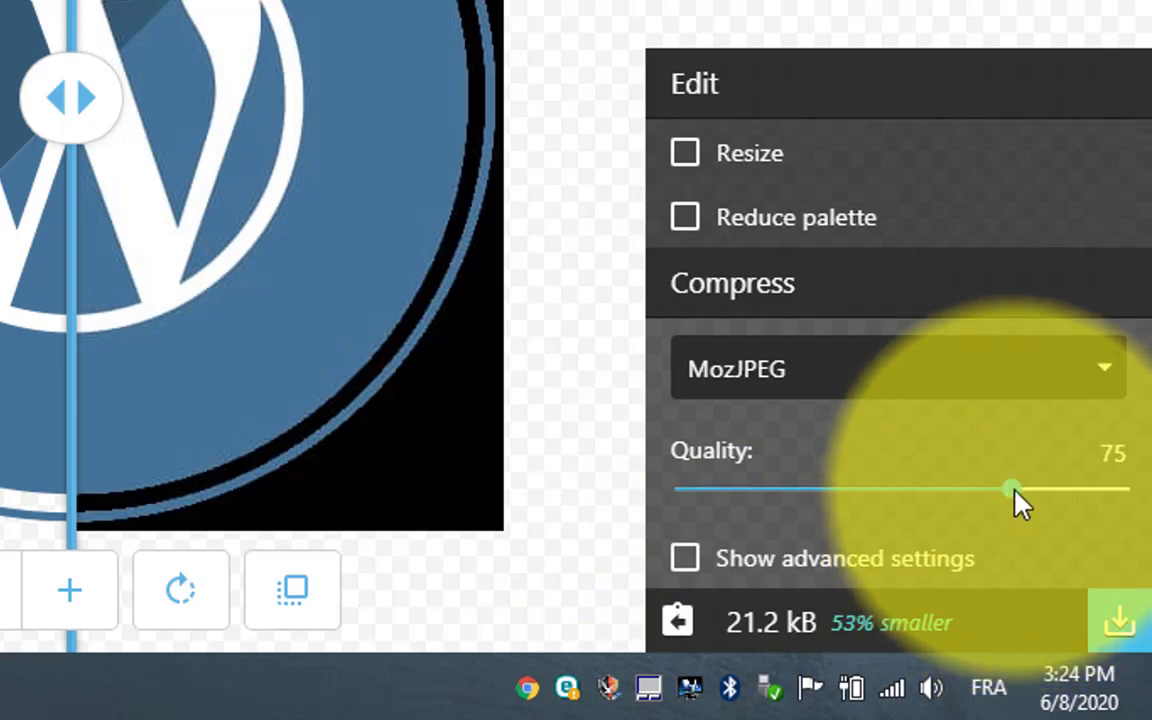
left_click_drag(1014, 490, 739, 486)
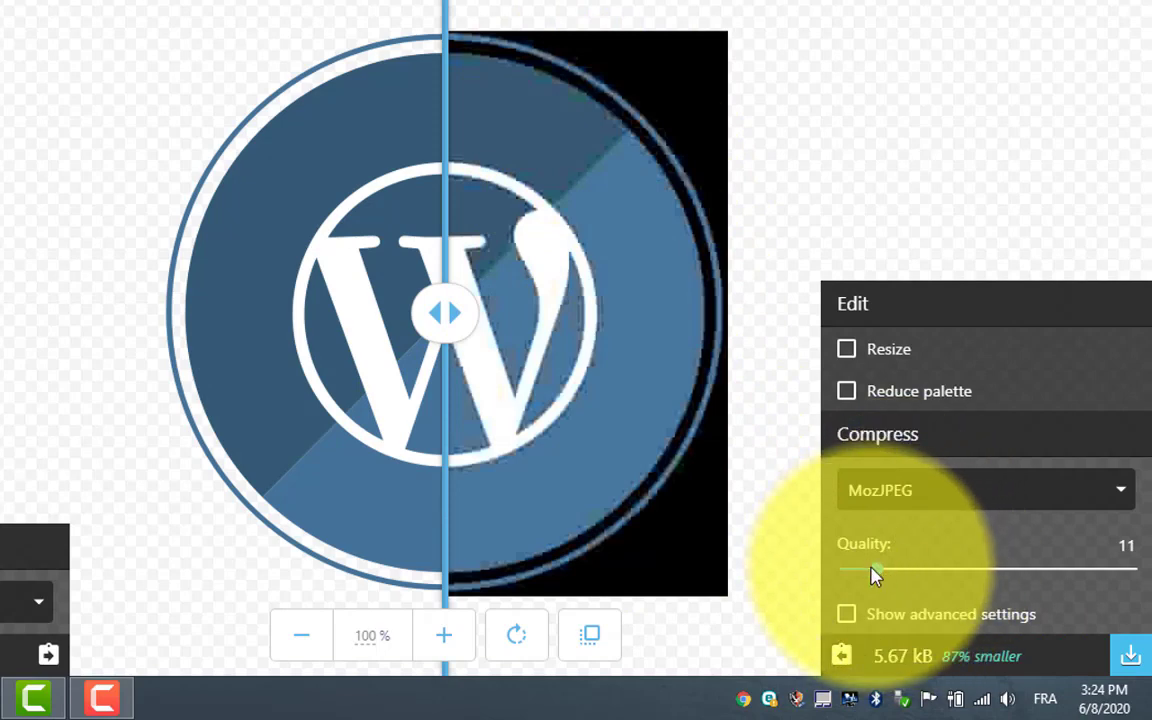
left_click_drag(892, 578, 944, 582)
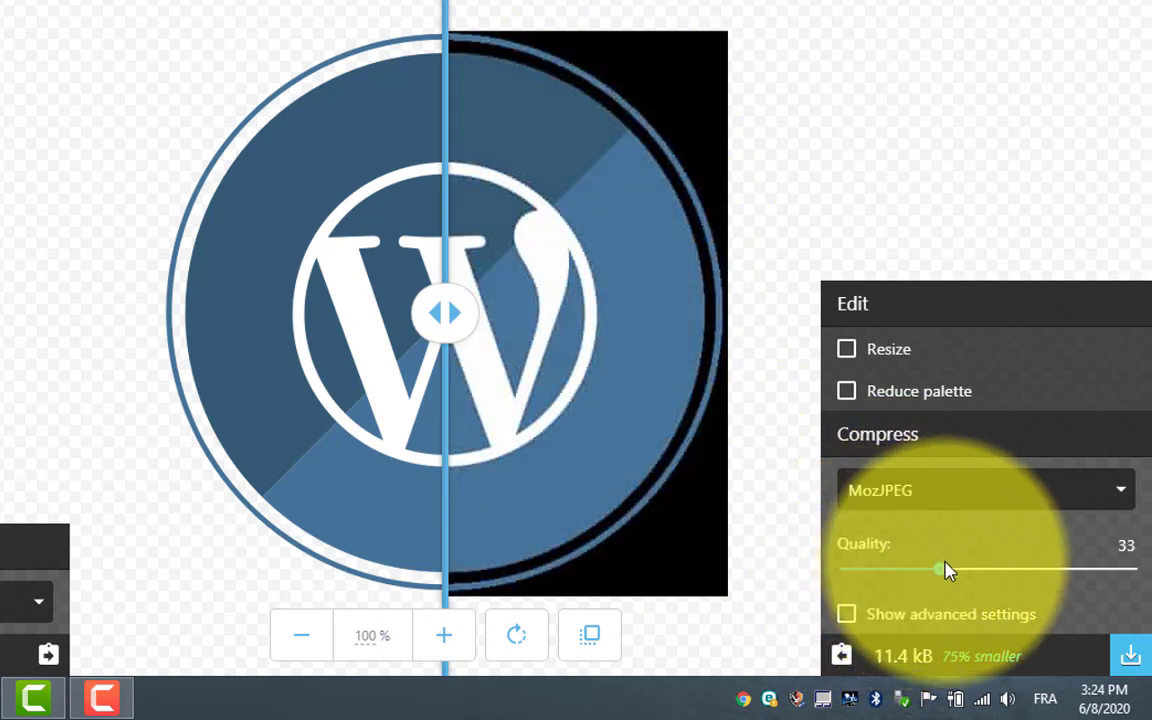
left_click_drag(939, 578, 1031, 583)
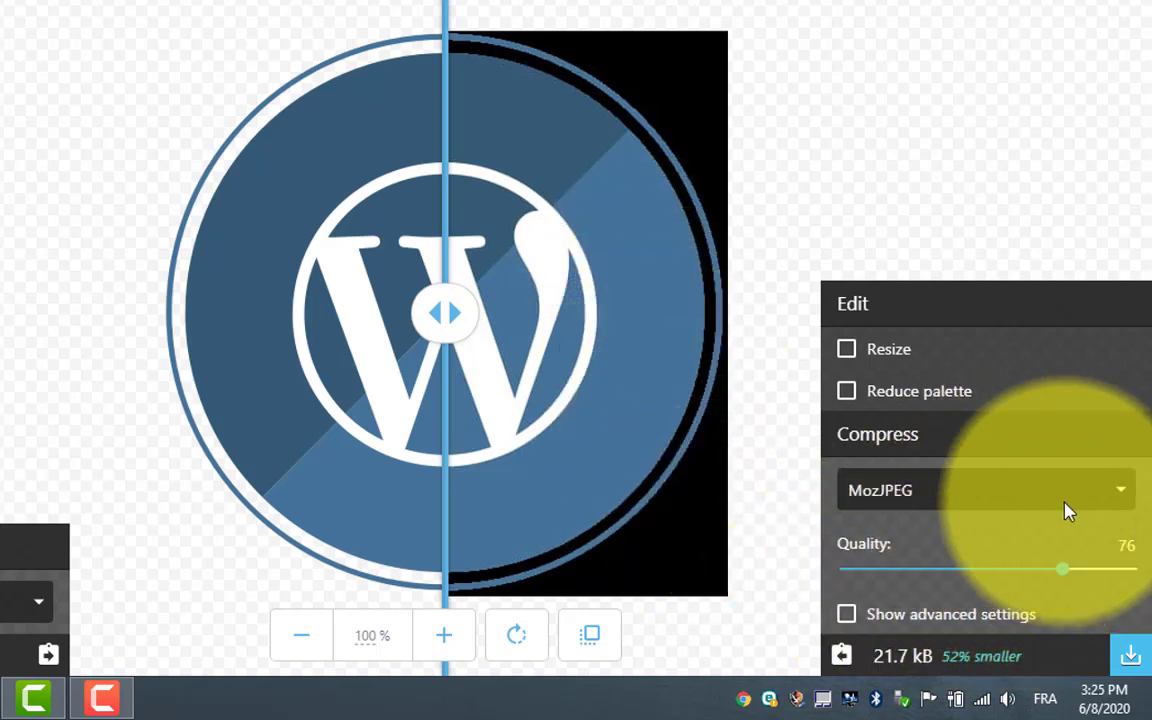
- Switch the codec to WebP at quality 75 (21 kB, 53% smaller) and download it
left_click(1087, 501)
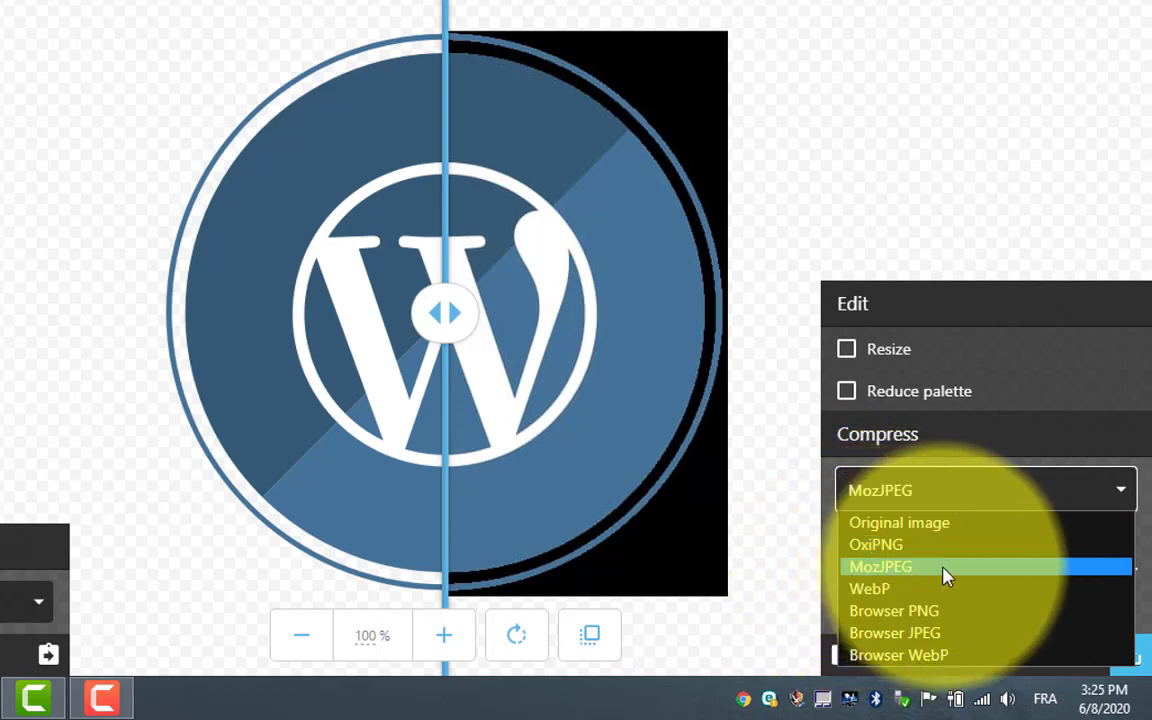
left_click(887, 598)
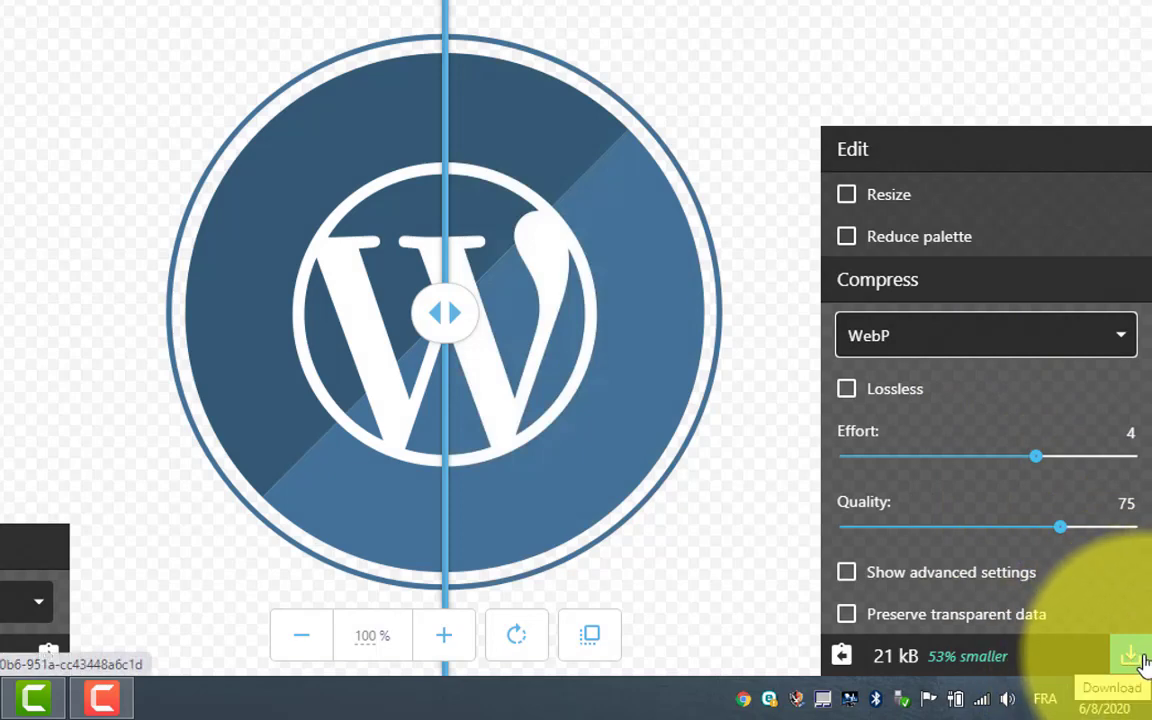
left_click(1137, 658)
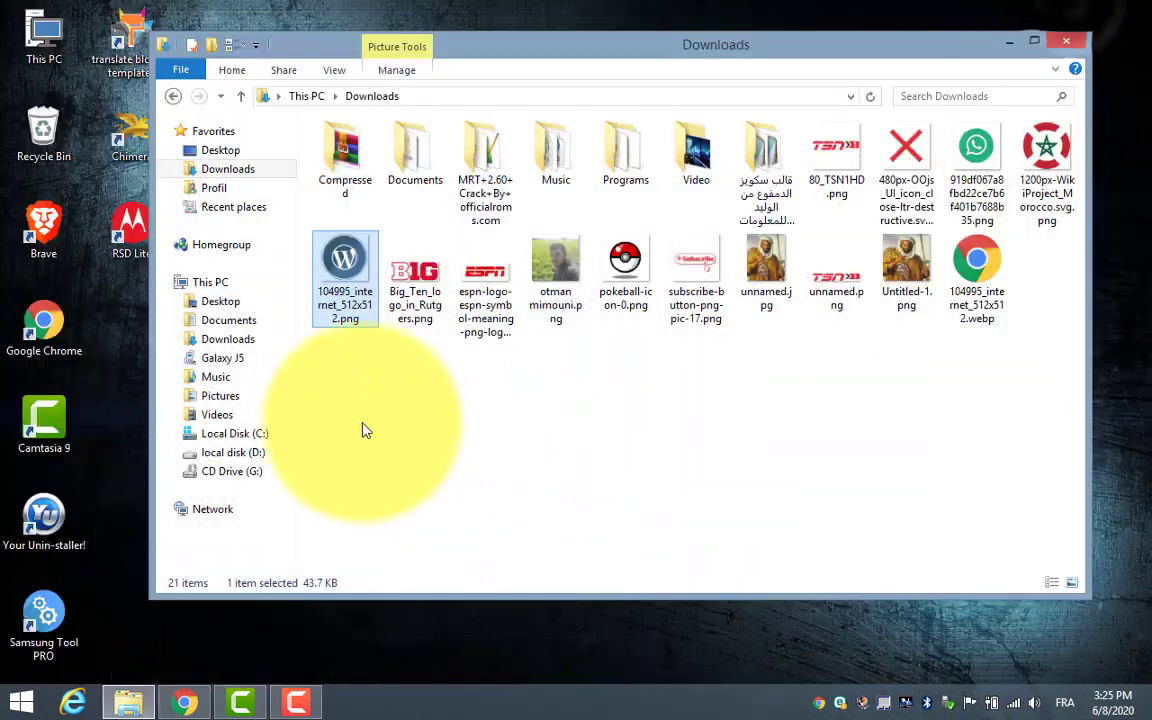
- Refresh the Downloads folder until the new WebP file appears
right_click(365, 417)
left_click(437, 481)
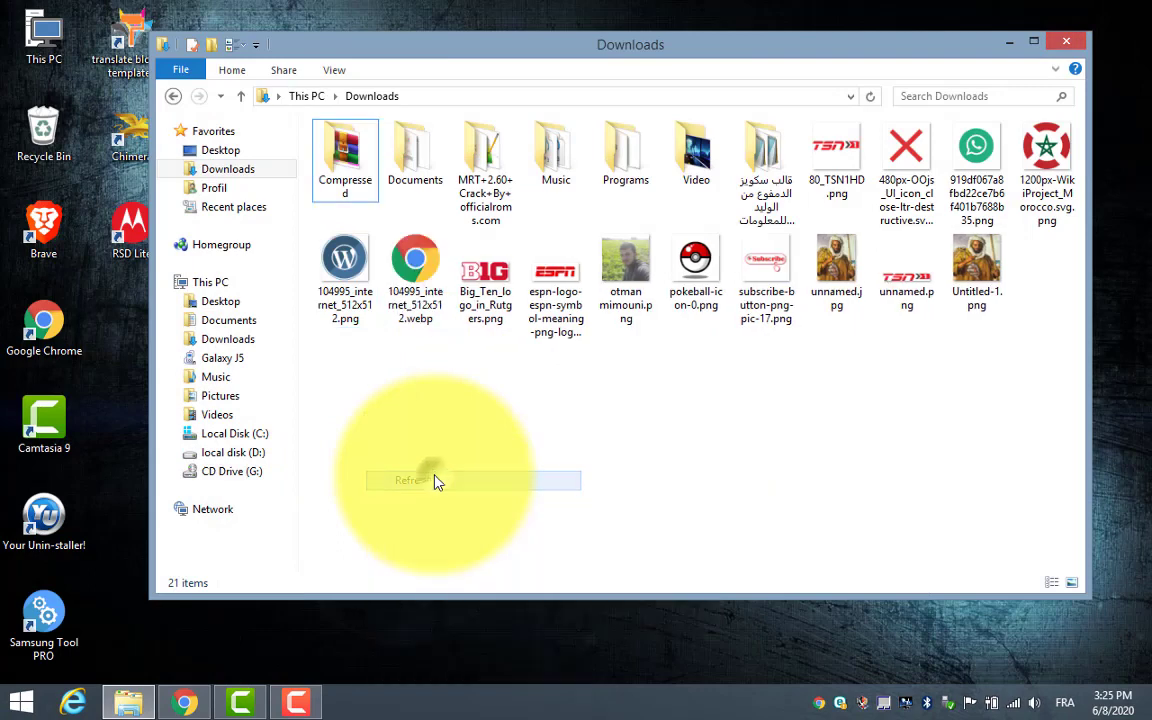
left_click(343, 300)
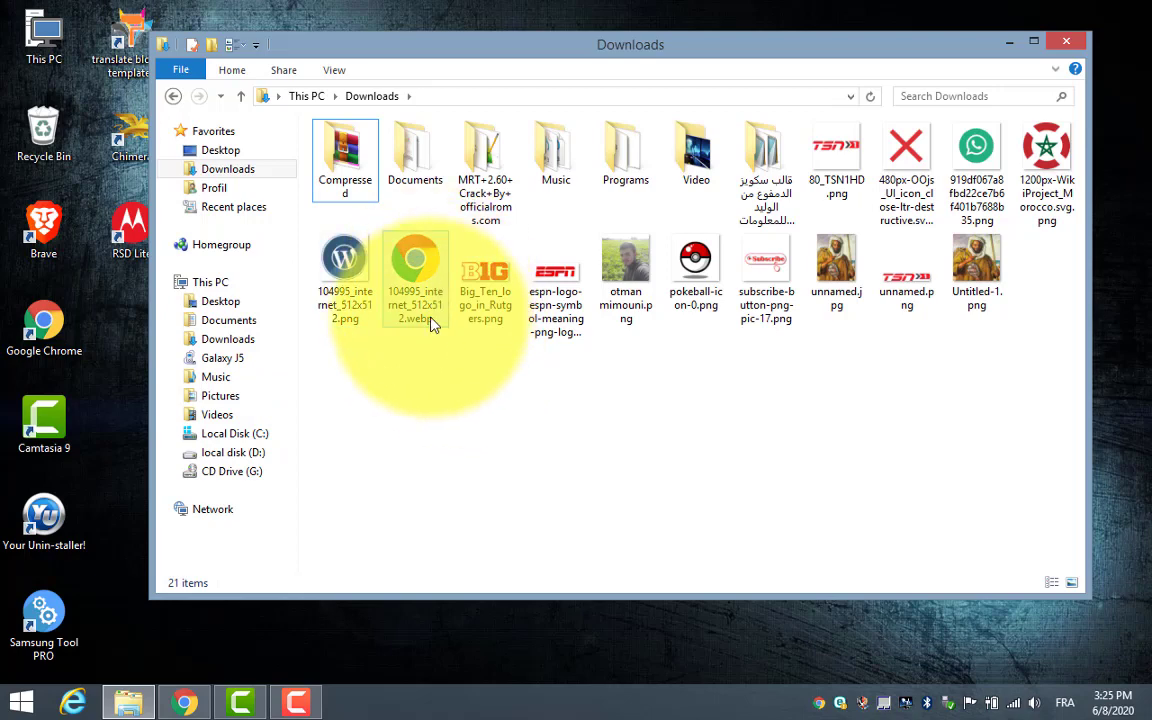
right_click(465, 390)
left_click(522, 466)
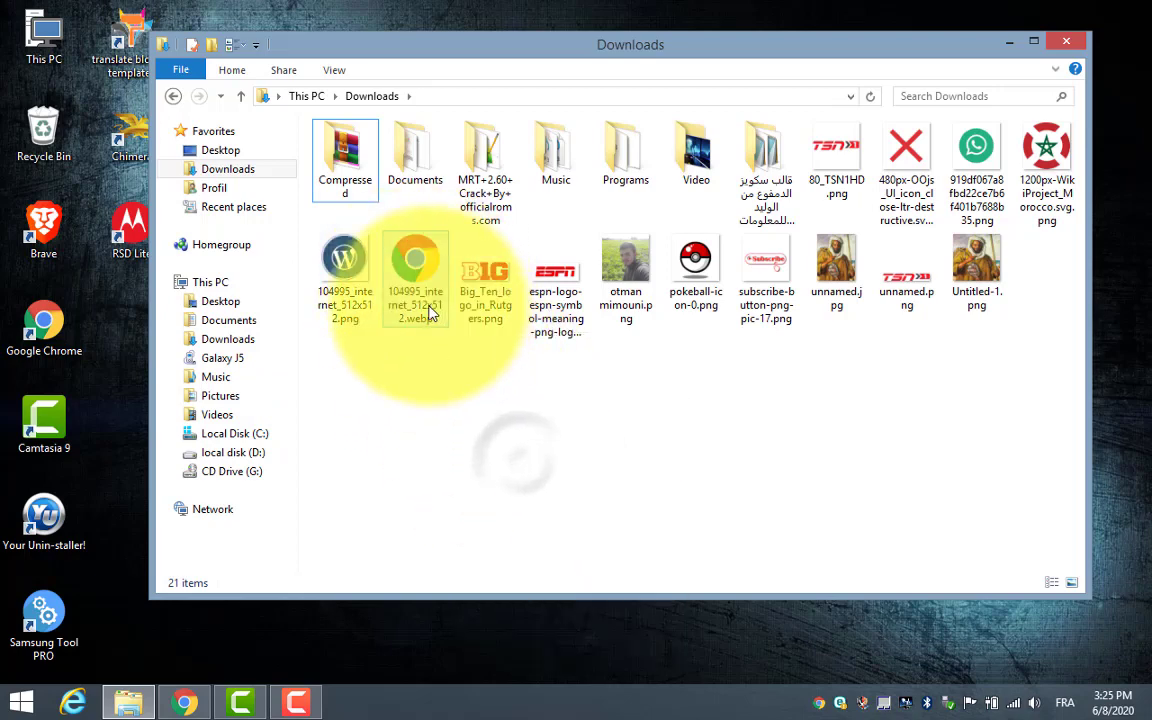
- Compare sizes in Properties: original PNG 43.7 KB versus the WebP at 20.4 KB
right_click(358, 290)
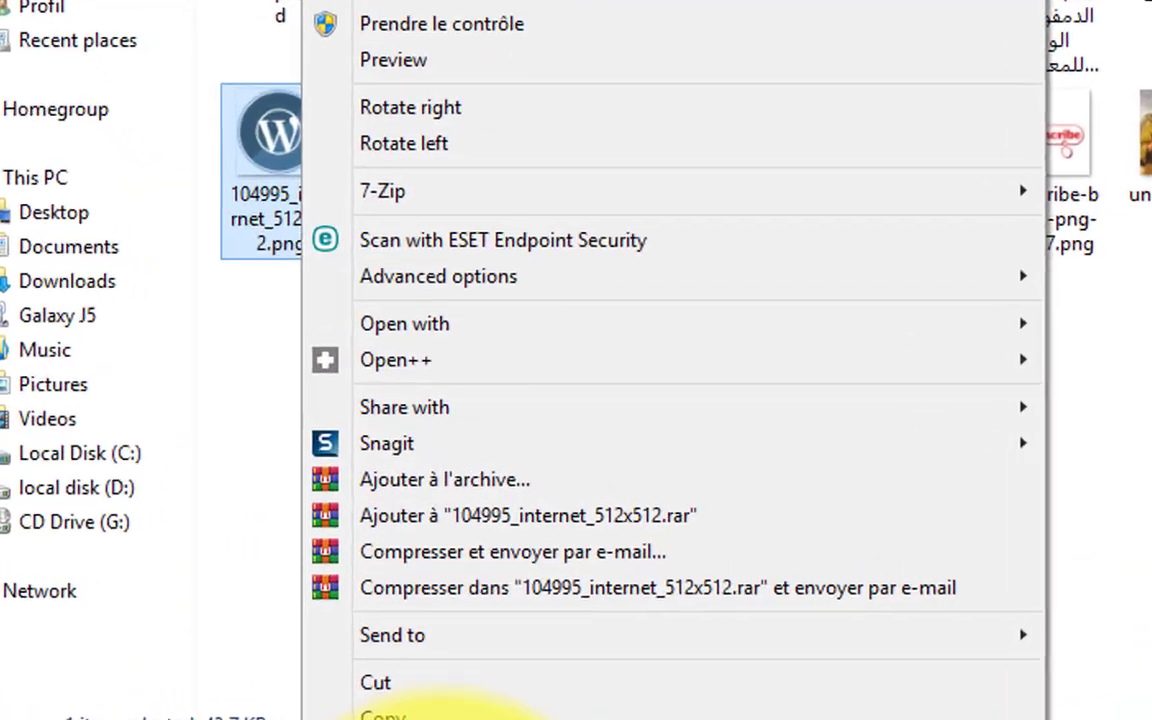
left_click(440, 715)
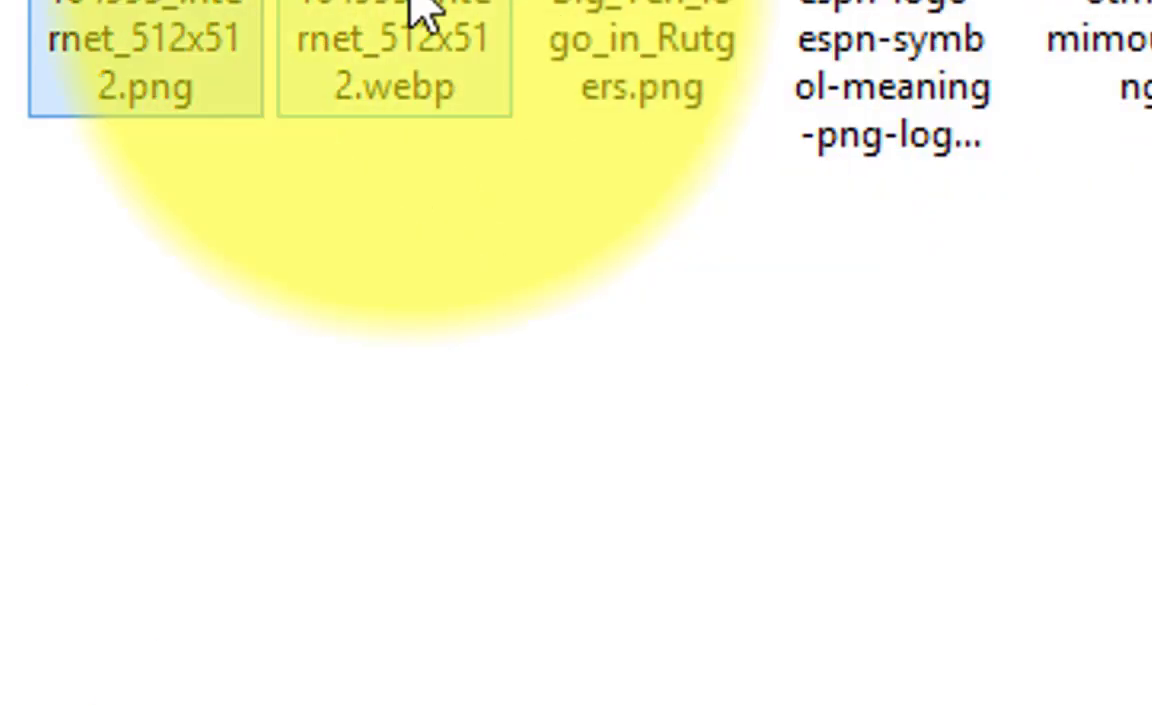
left_click(424, 13)
right_click(419, 8)
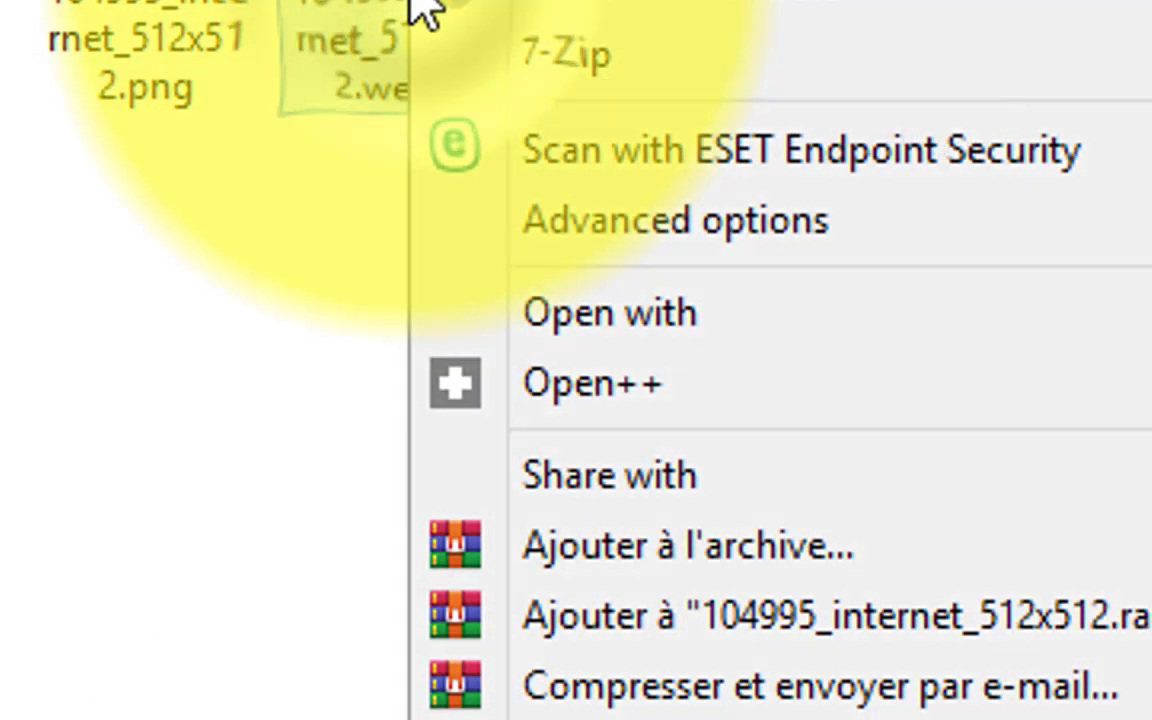
left_click(600, 715)
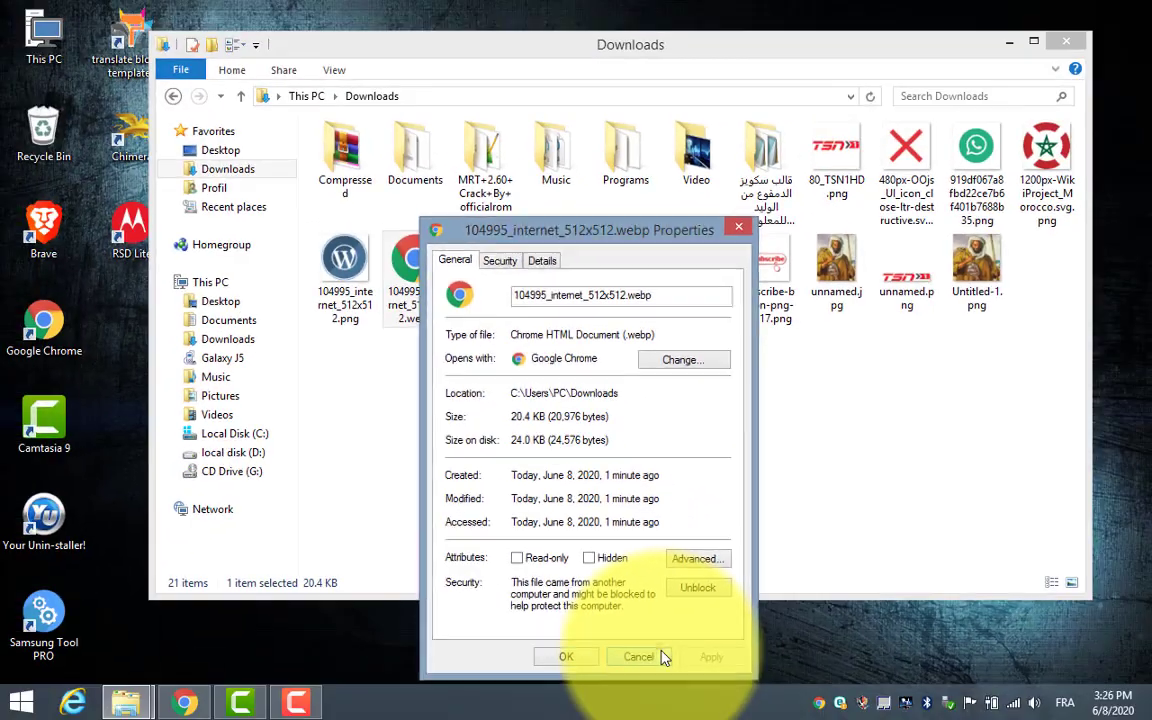
left_click(661, 656)
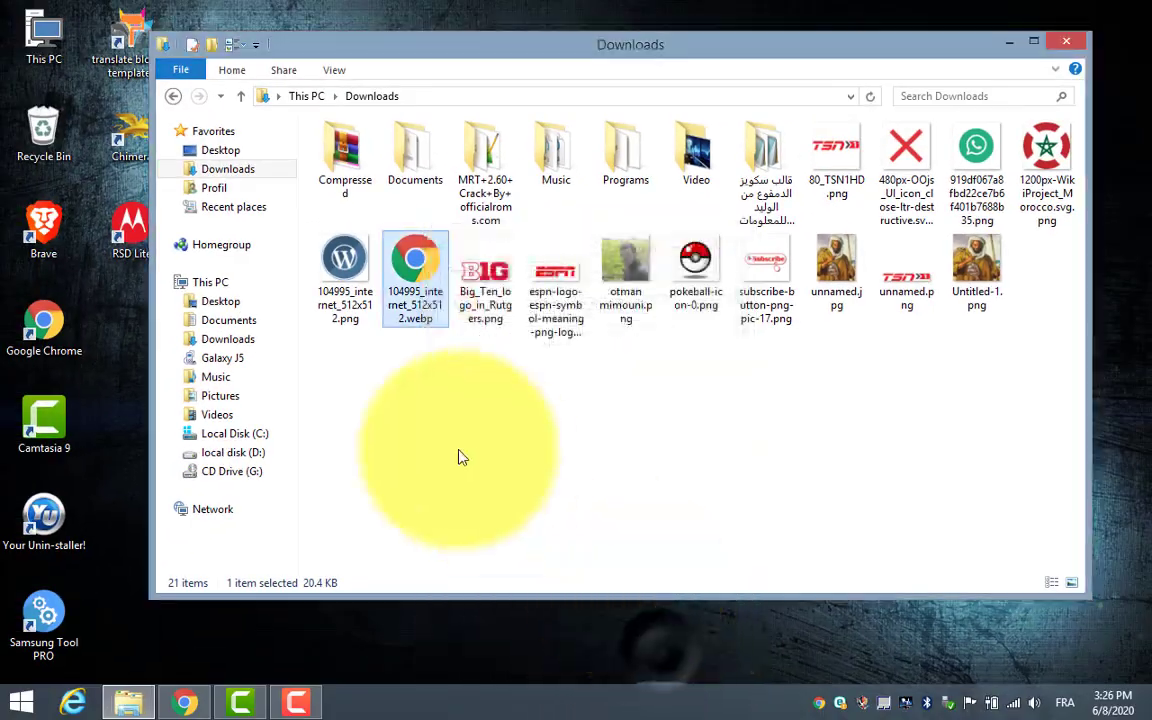
- View the saved WebP logo in Chrome, close its tab, and minimize Chrome
double_click(420, 280)
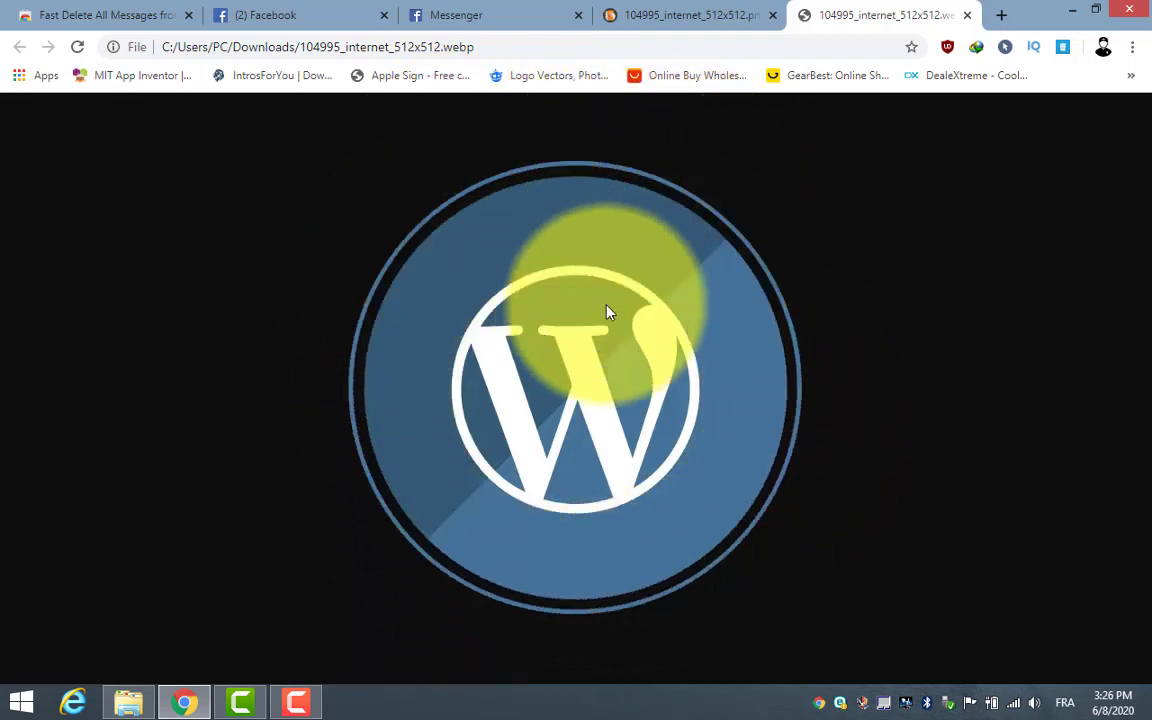
left_click(968, 15)
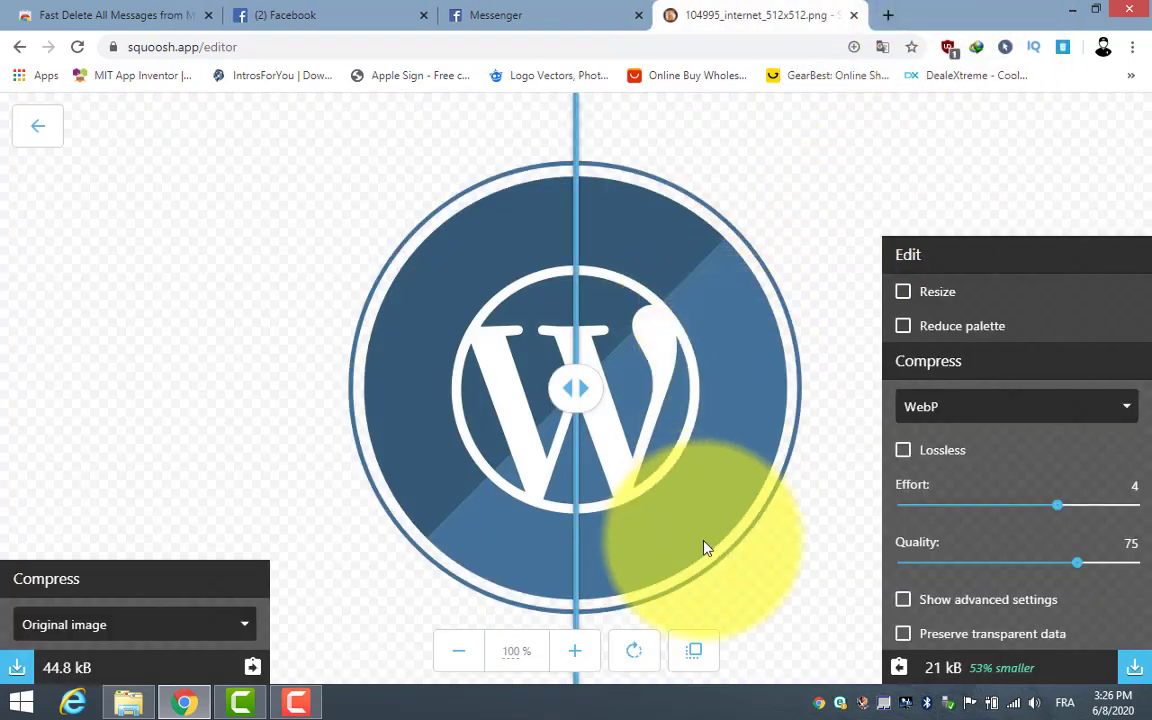
left_click(1072, 8)
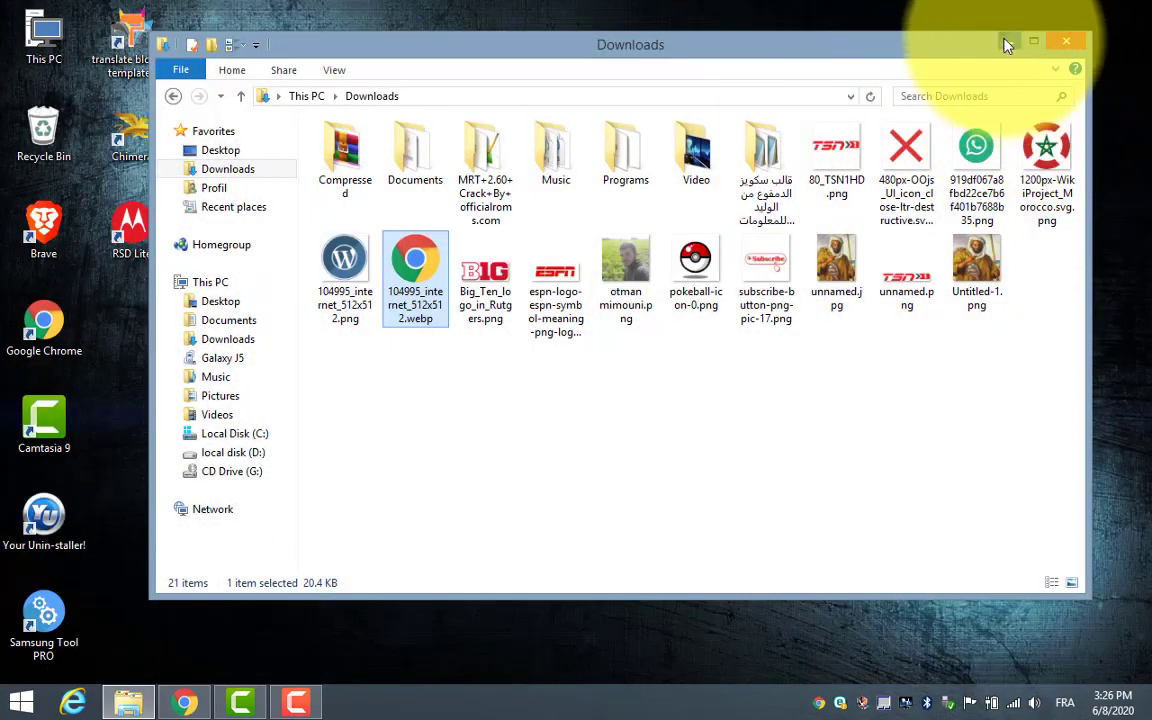
- Minimize the Downloads window and refresh the Windows desktop
left_click(1007, 45)
right_click(566, 156)
left_click(625, 236)
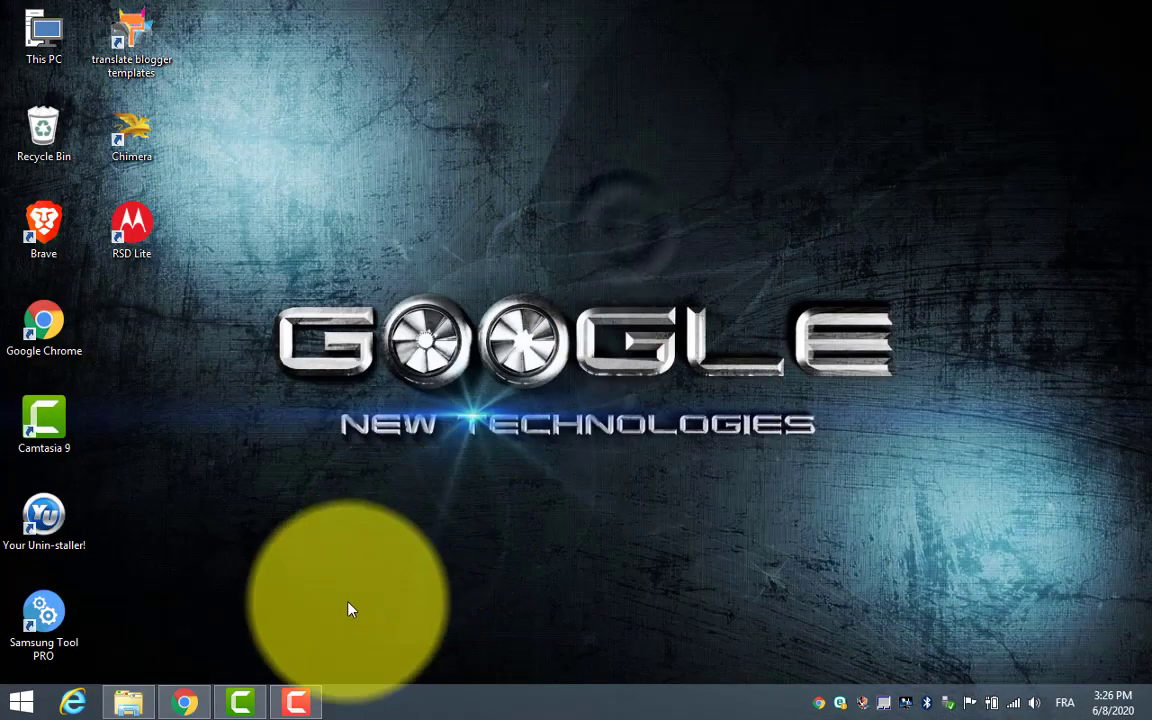